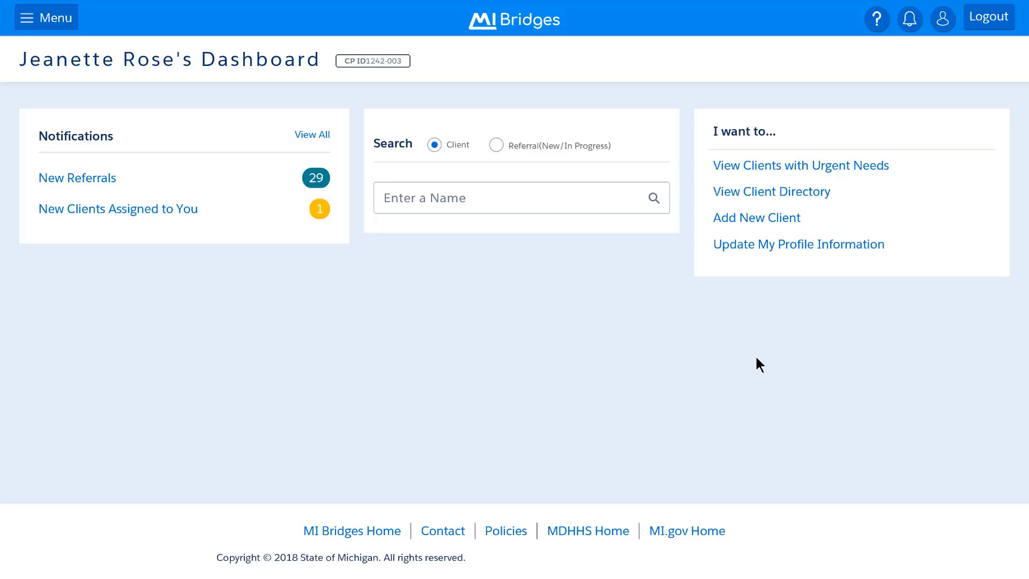
Search the dashboard by the first letters of the client's name to show her single match, age 30.
left_click(528, 195)
type("Jessic")
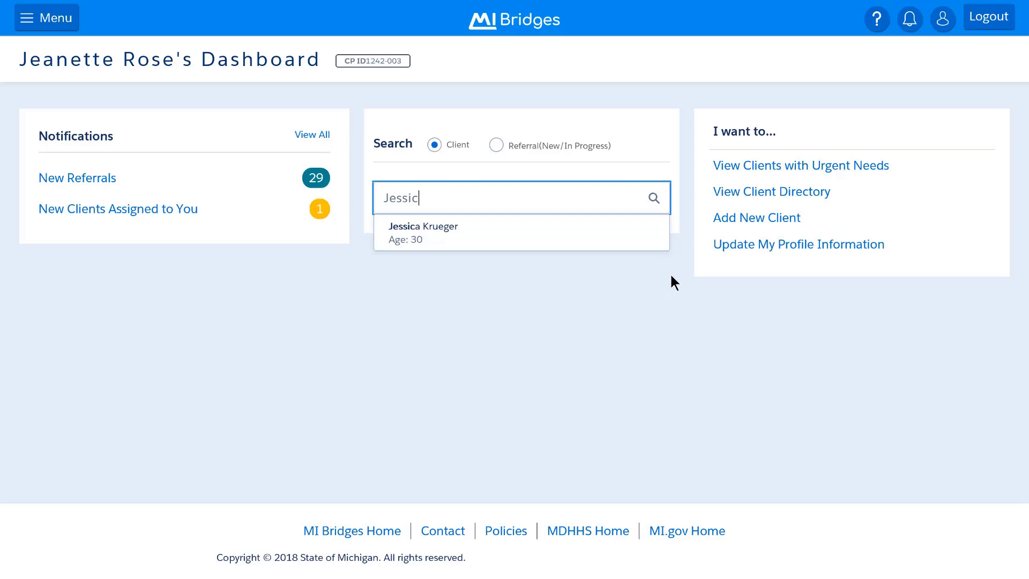
Open the clients-with-urgent-needs directory and change its filter to All.
left_click(775, 172)
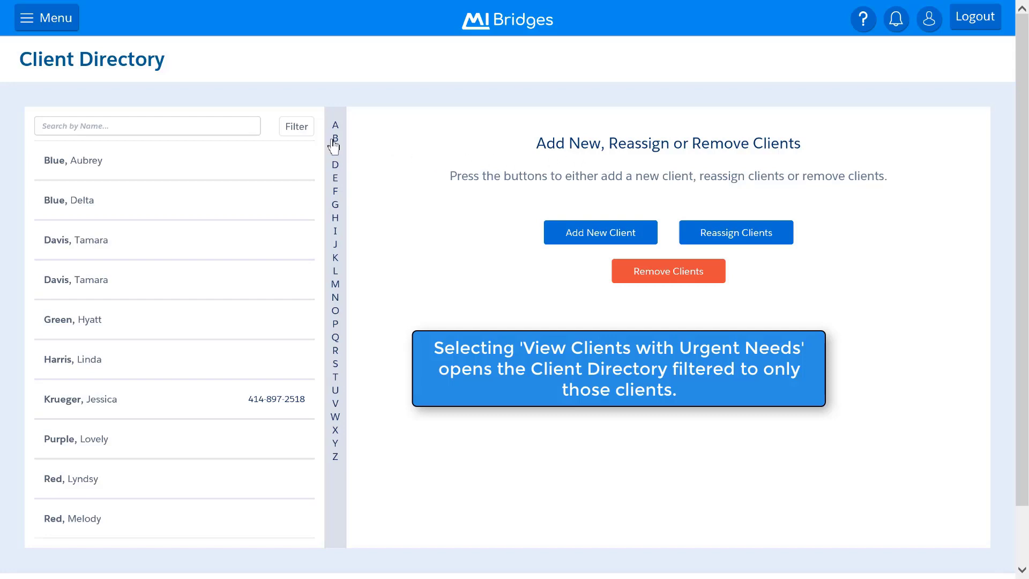
left_click(291, 129)
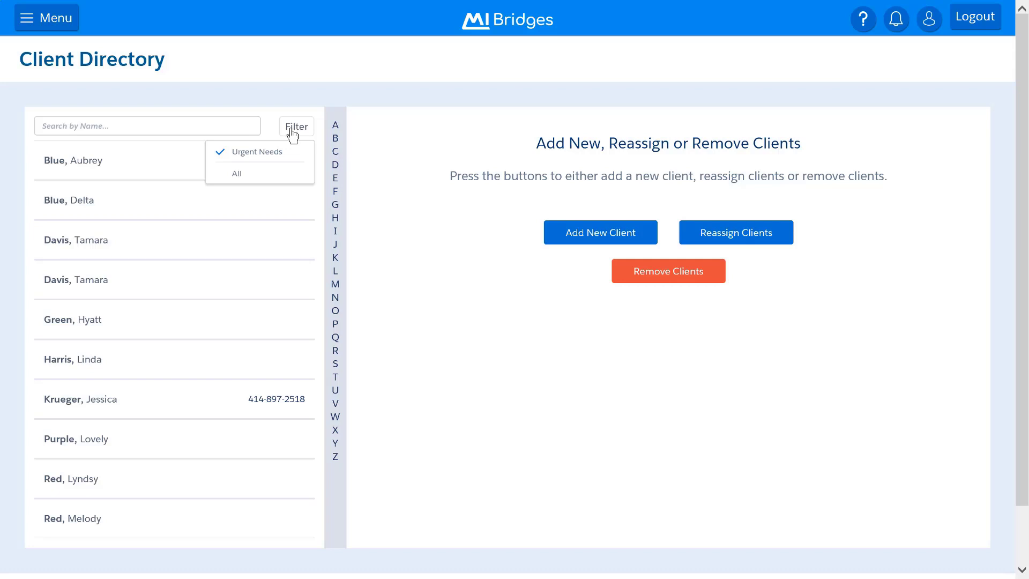
left_click(278, 178)
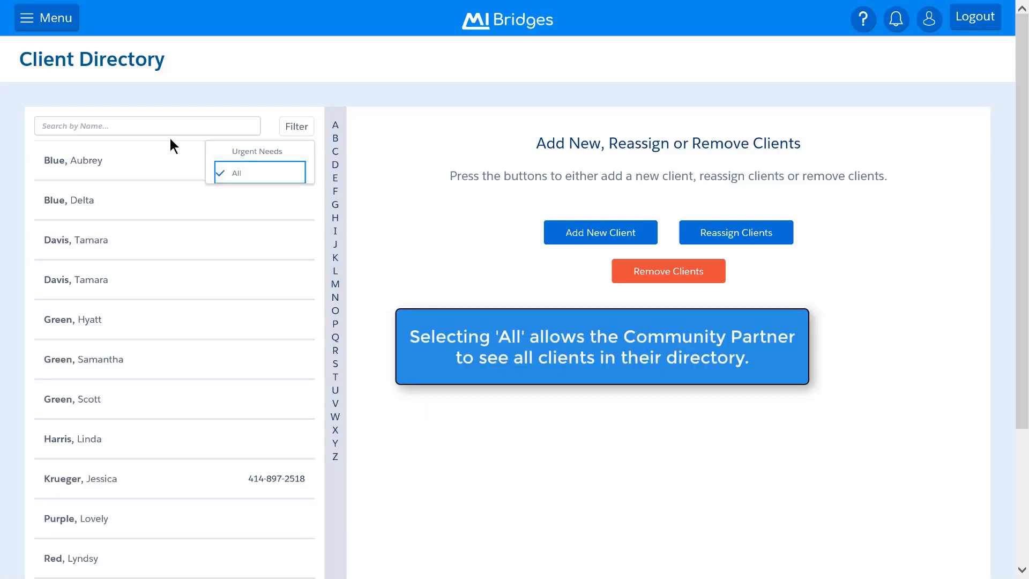
Search the directory by the client's partial name to narrow the list to her.
left_click(159, 127)
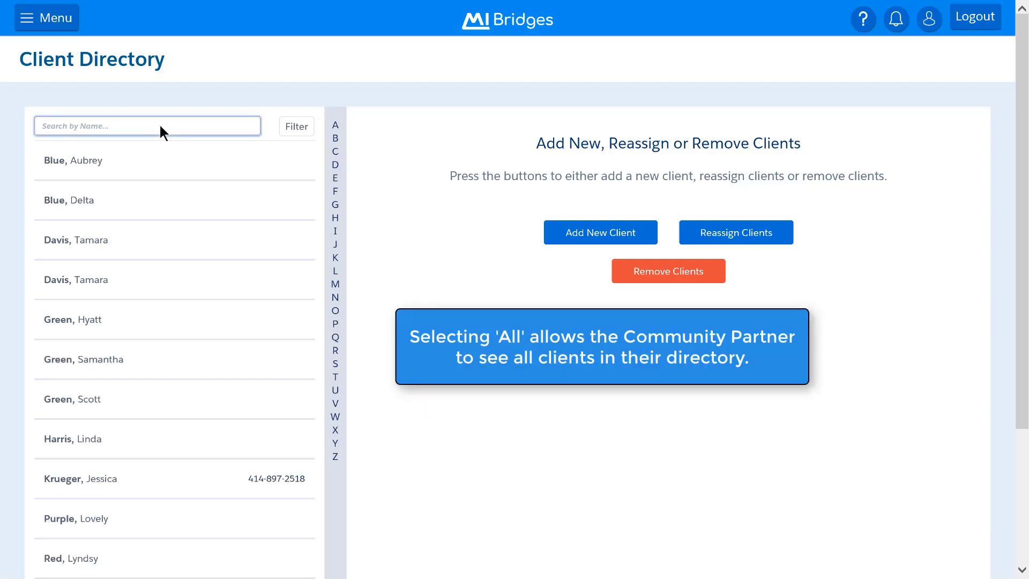
left_click(160, 126)
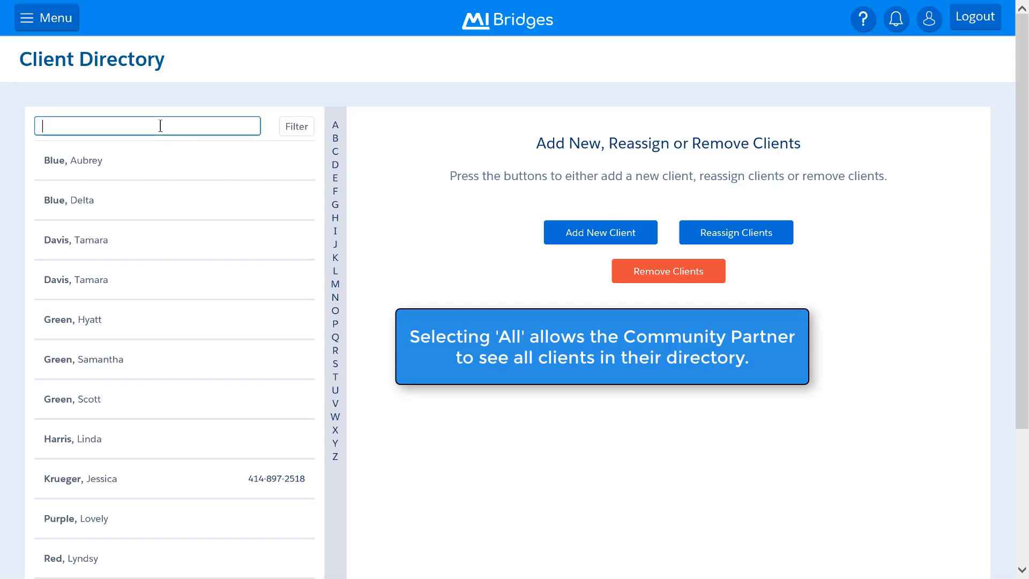
type("Jessi")
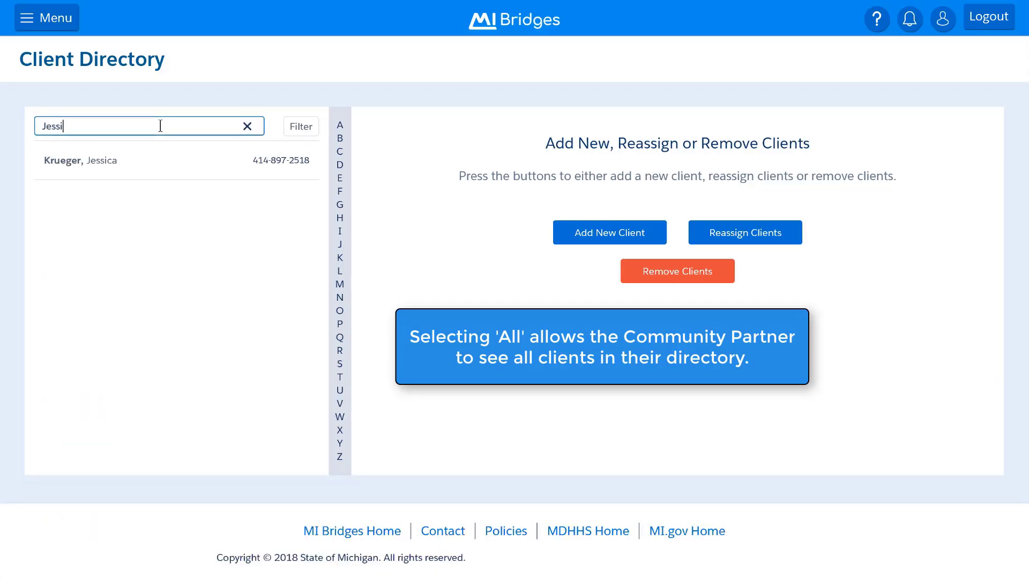
Open the client's details and review her four household members, home address, notes and consent.
left_click(101, 162)
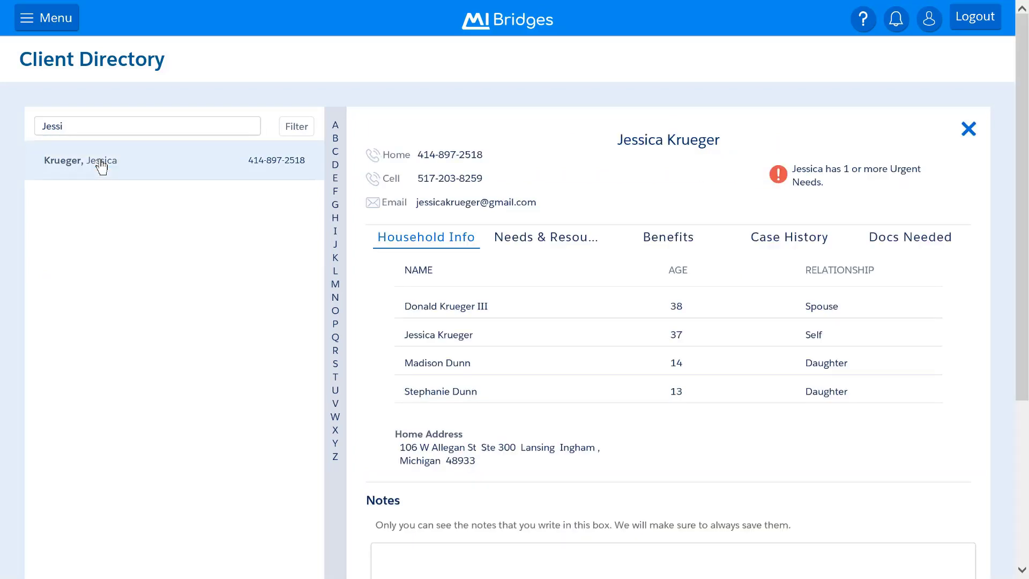
left_click_drag(1024, 174, 1021, 269)
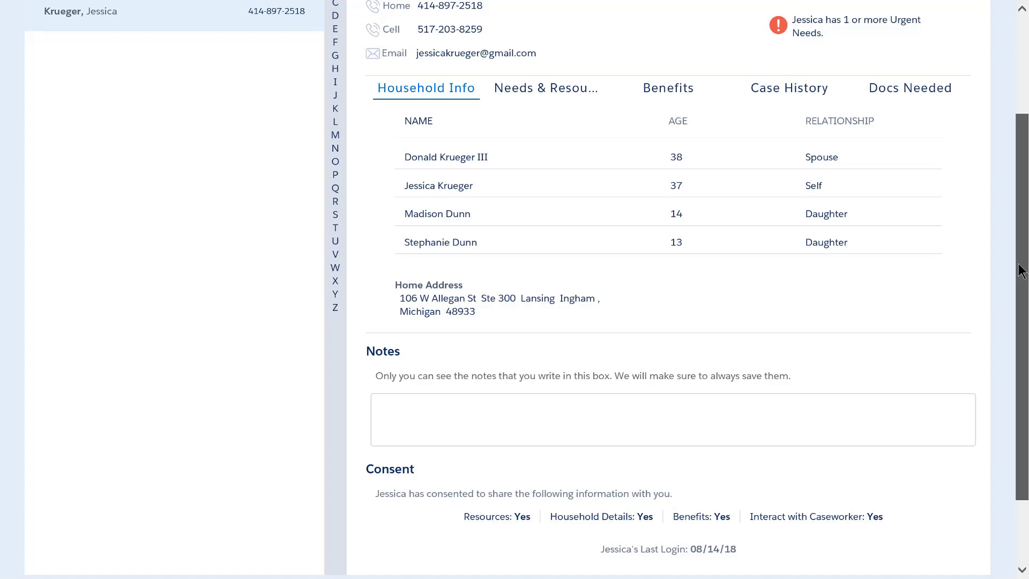
left_click_drag(1021, 270, 1007, 195)
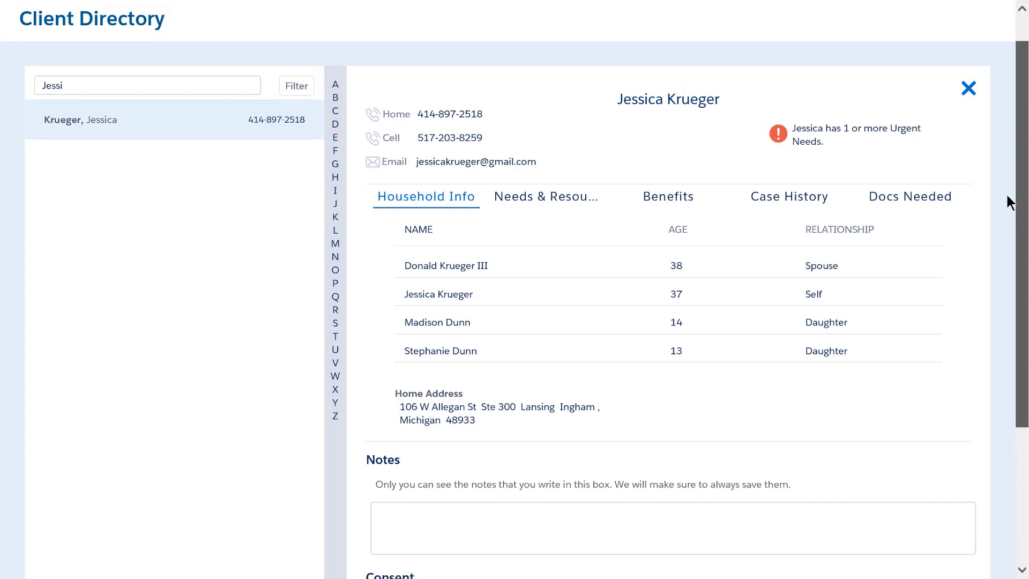
Check the approved 07/17/2018 healthcare application results, then return to the client's full Case History.
left_click(808, 213)
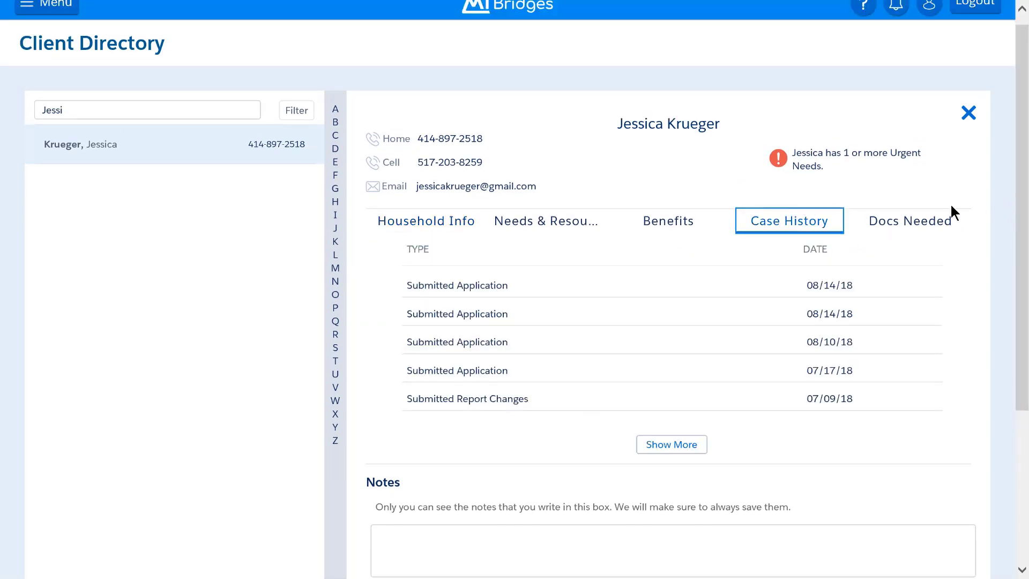
left_click_drag(1022, 211, 1021, 253)
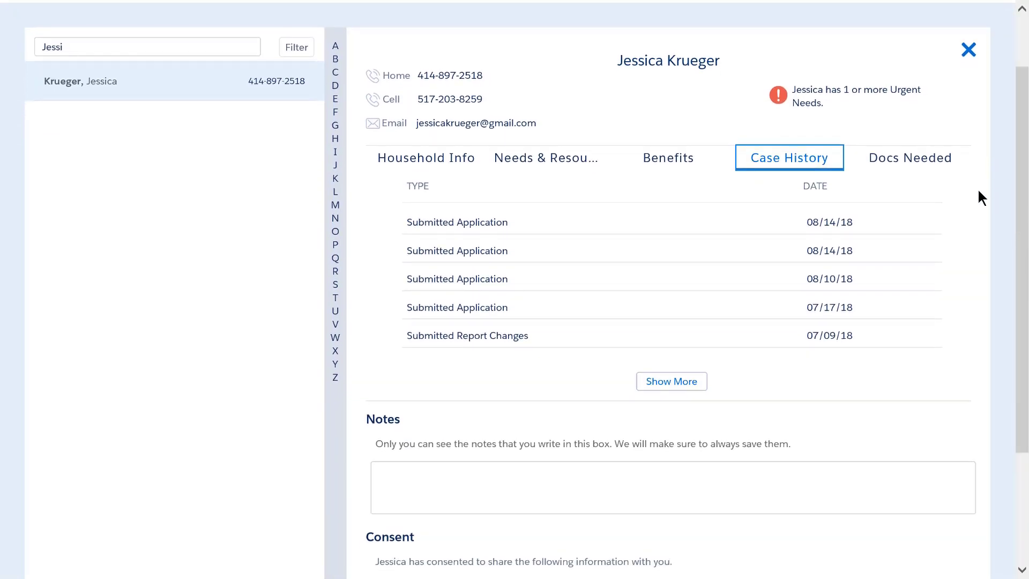
left_click(694, 383)
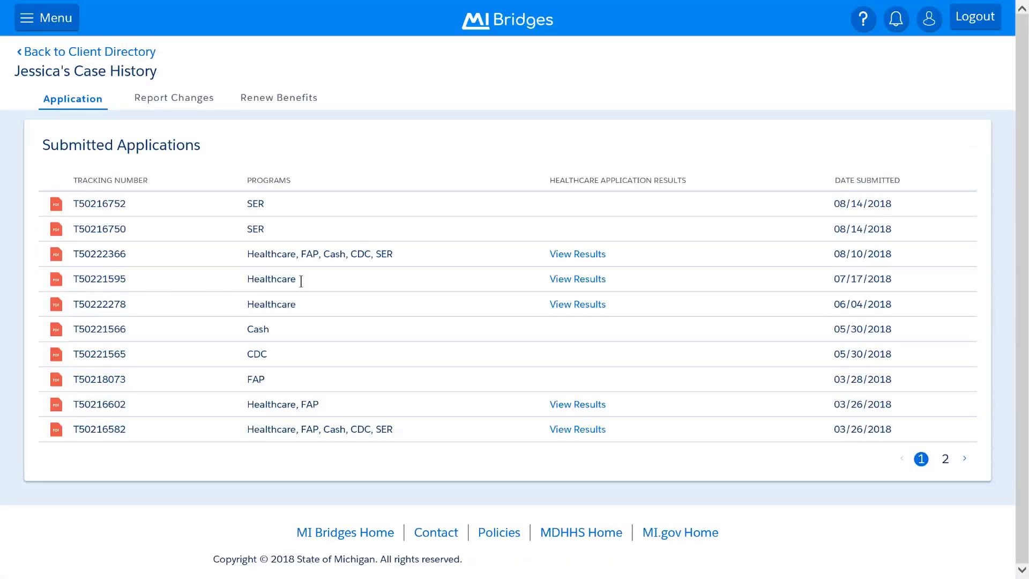
left_click(574, 282)
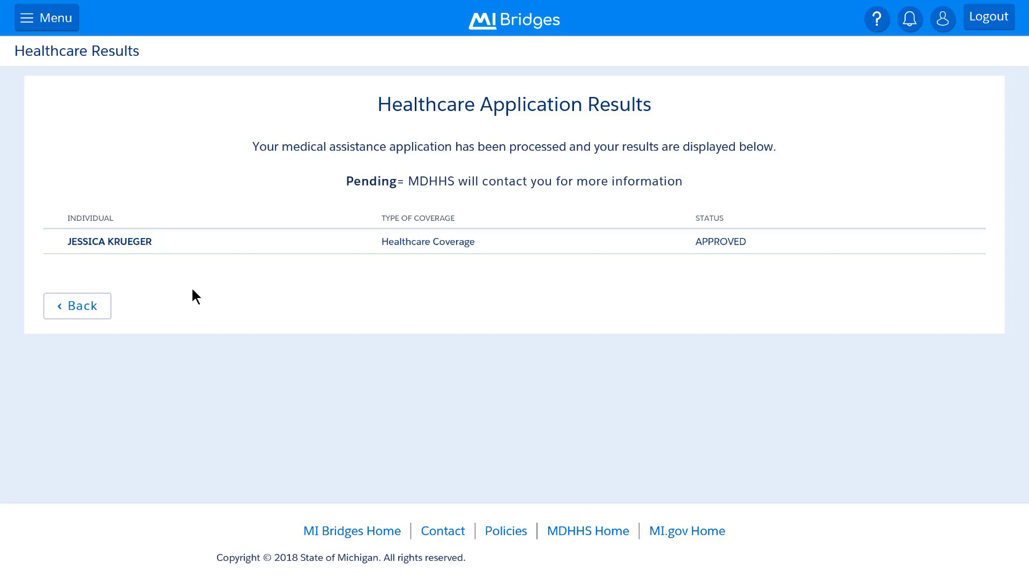
left_click(83, 311)
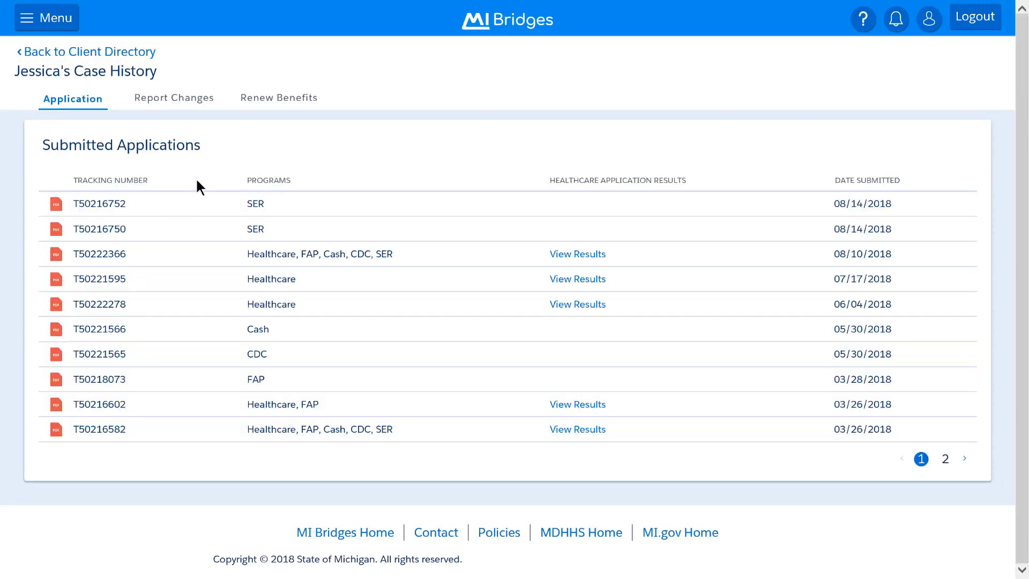
Review the client's Report Changes and Renew Benefits lists, then return to the Client Directory.
left_click(205, 109)
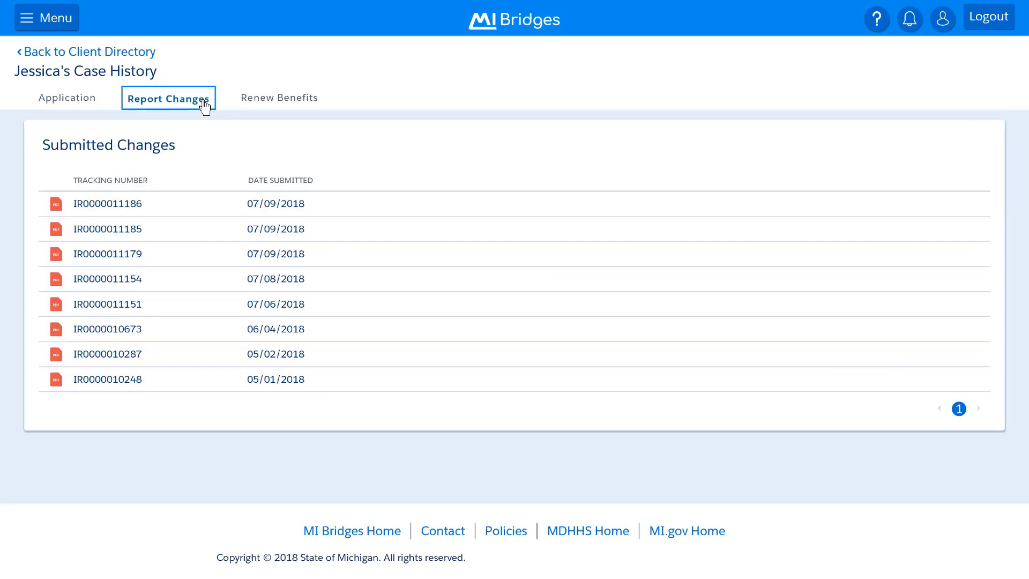
left_click(290, 107)
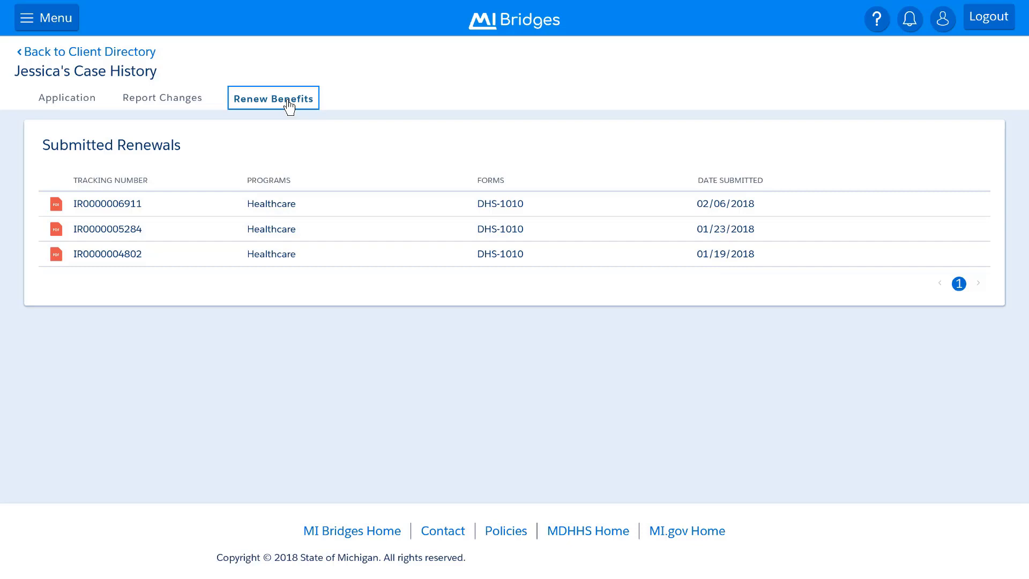
left_click(144, 53)
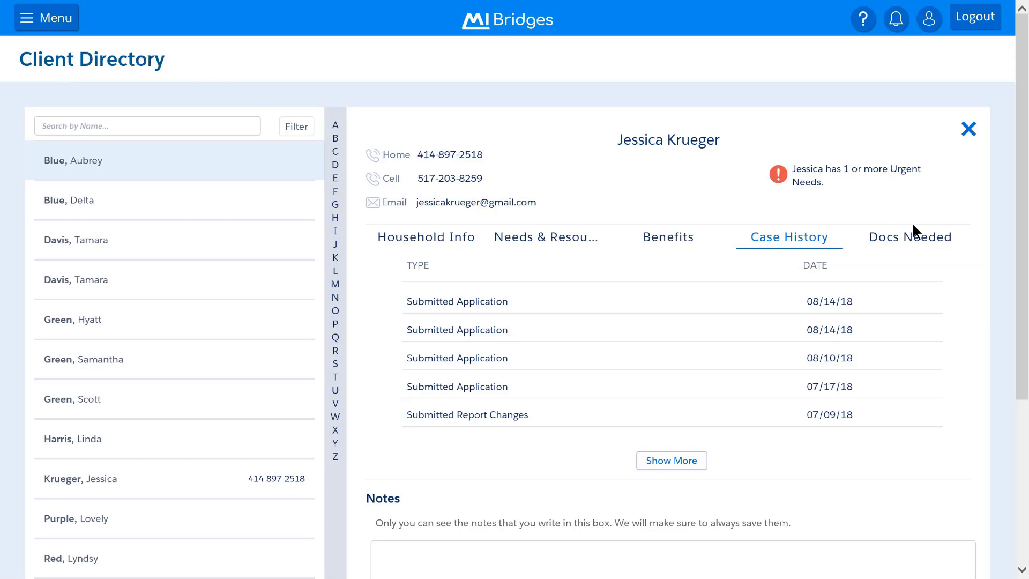
Check the client's Docs Needed list, then view her Healthcare Coverage benefit for four participants.
left_click(919, 236)
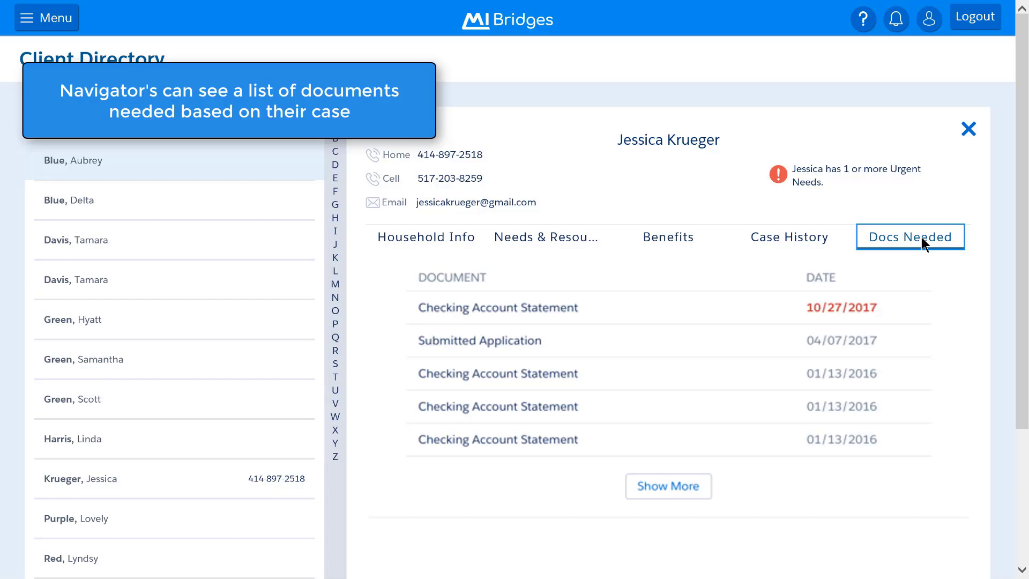
left_click(679, 248)
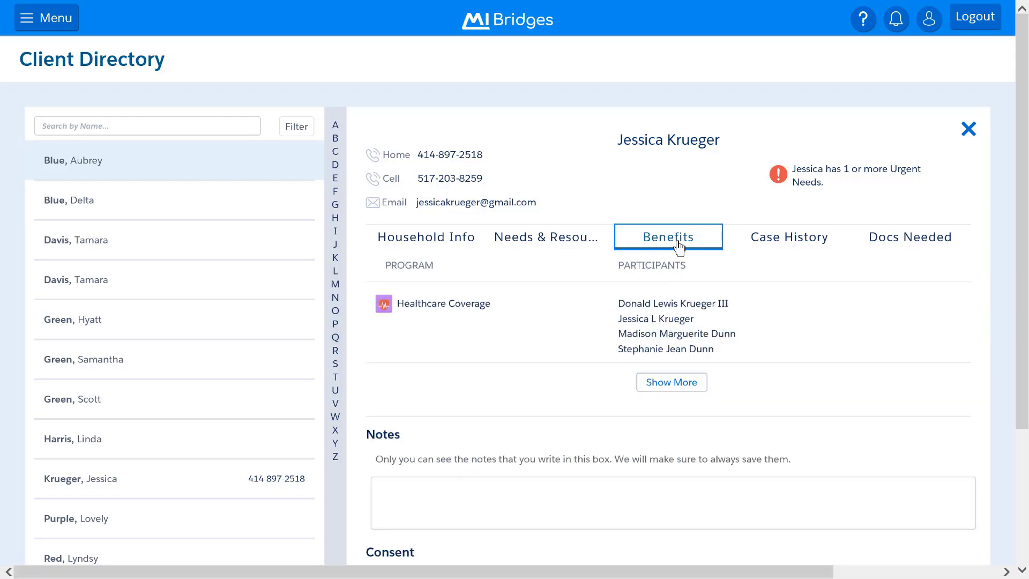
Review the client's two Redetermination DHS-1010 letters (12/4/2017, 9/5/2017), then return to the directory.
left_click(679, 382)
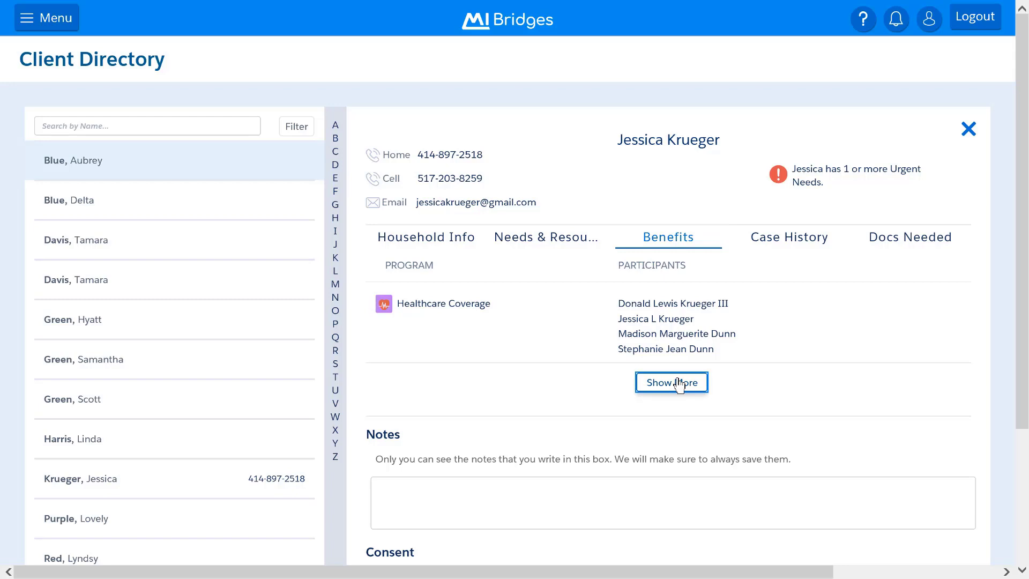
left_click(678, 383)
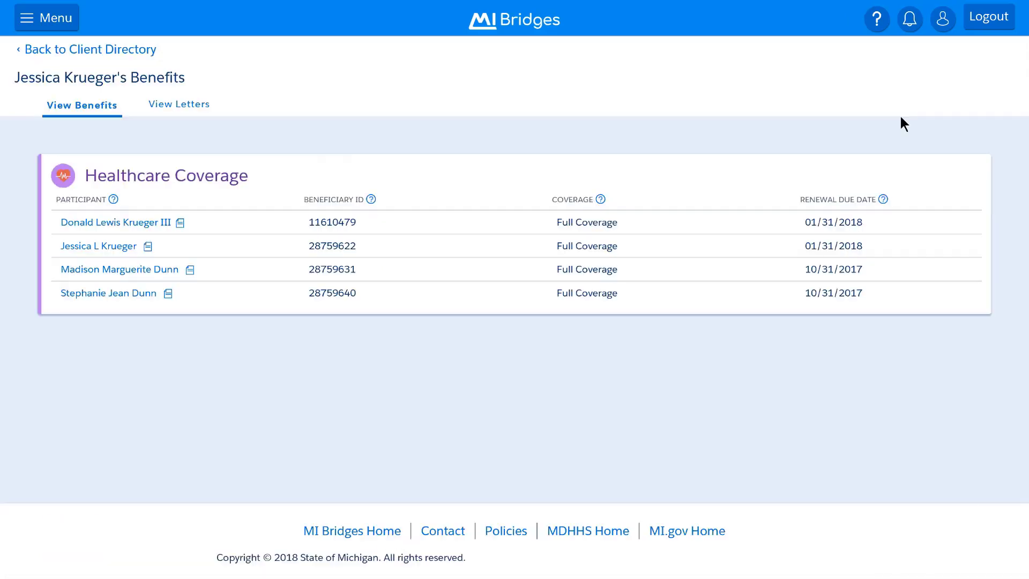
left_click(162, 110)
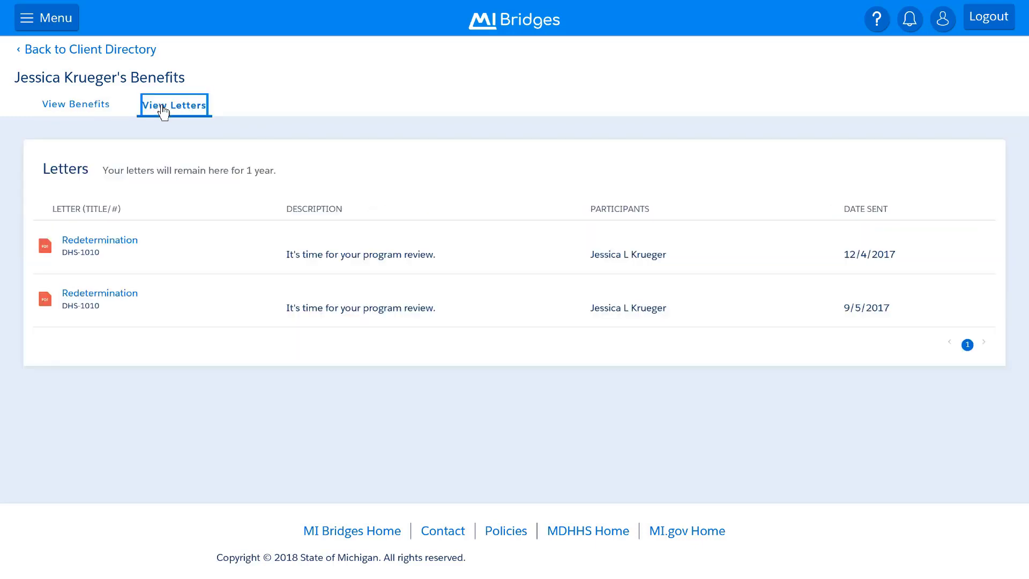
left_click(132, 51)
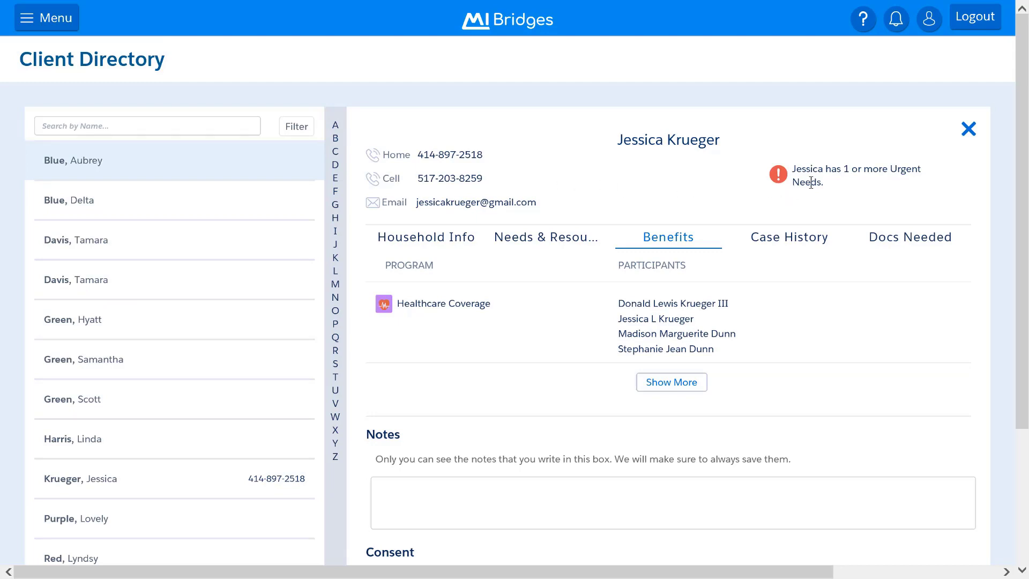
Show the client's Needs & Resources: 3 Utilities needs, 1 resource, updated 02/20/18.
left_click(548, 249)
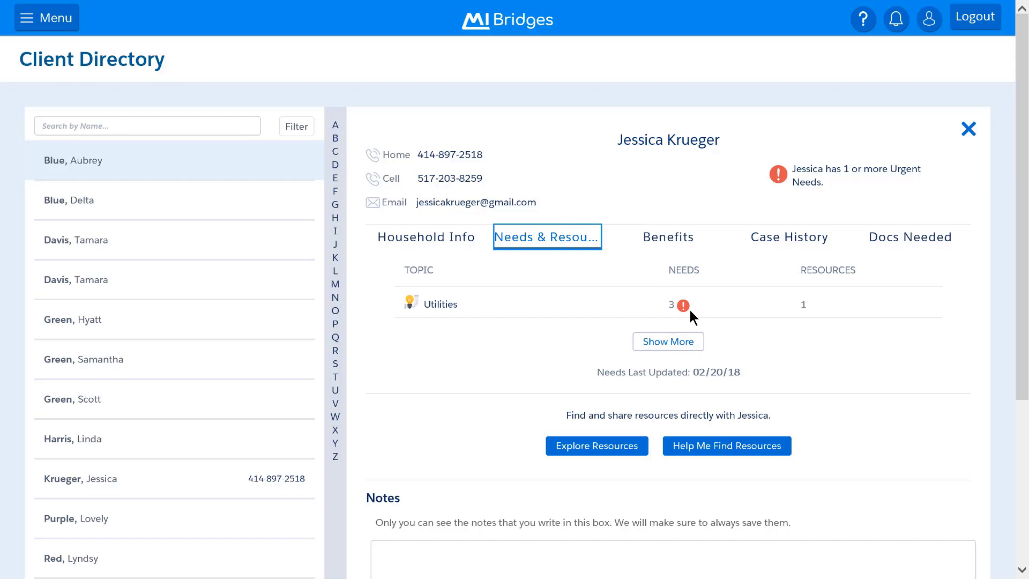
View the client's Hope Network - West Michigan Utilities referral, then her resources removed last year.
left_click(691, 346)
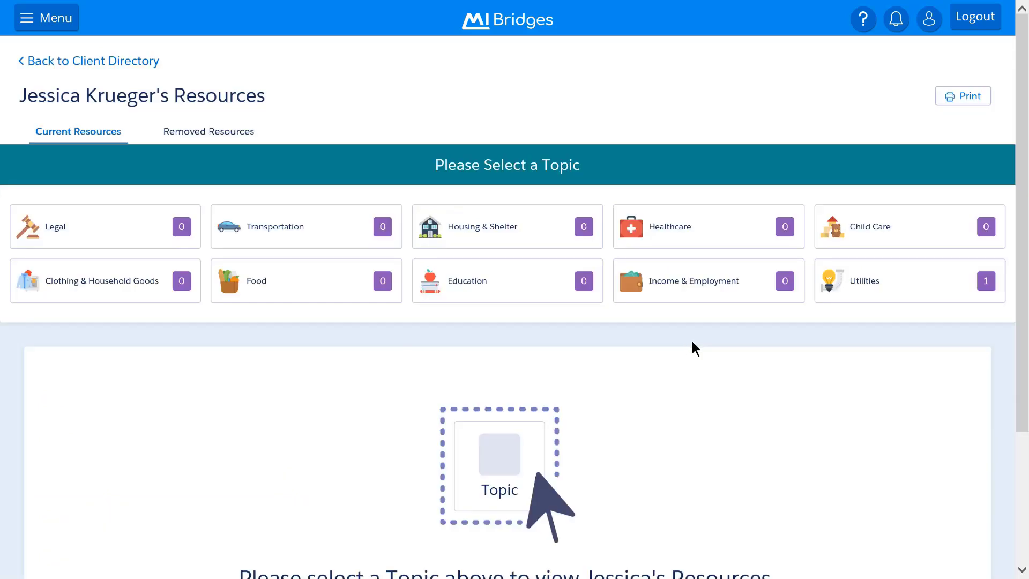
left_click_drag(1022, 301, 1022, 362)
left_click(933, 198)
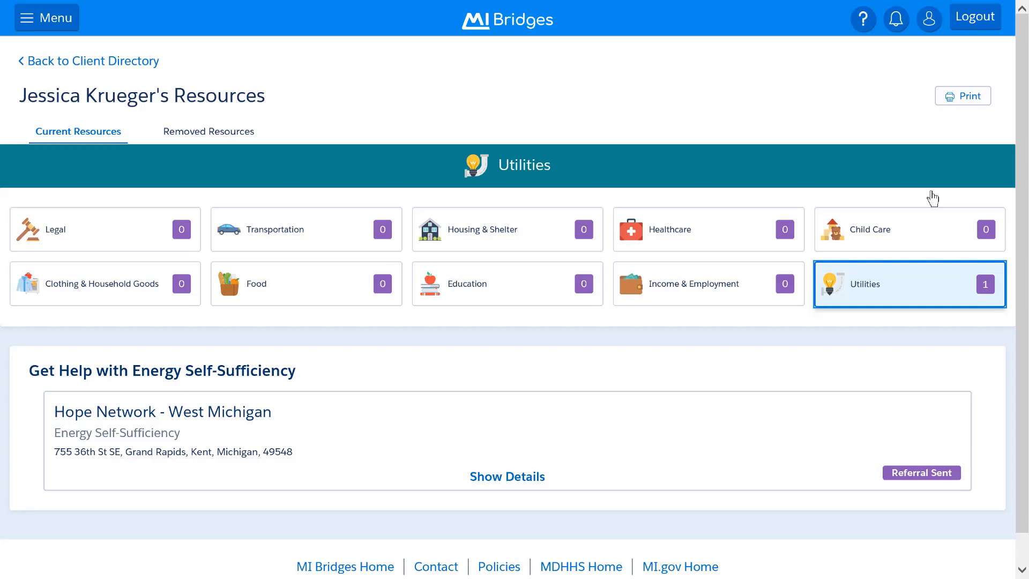
left_click(209, 134)
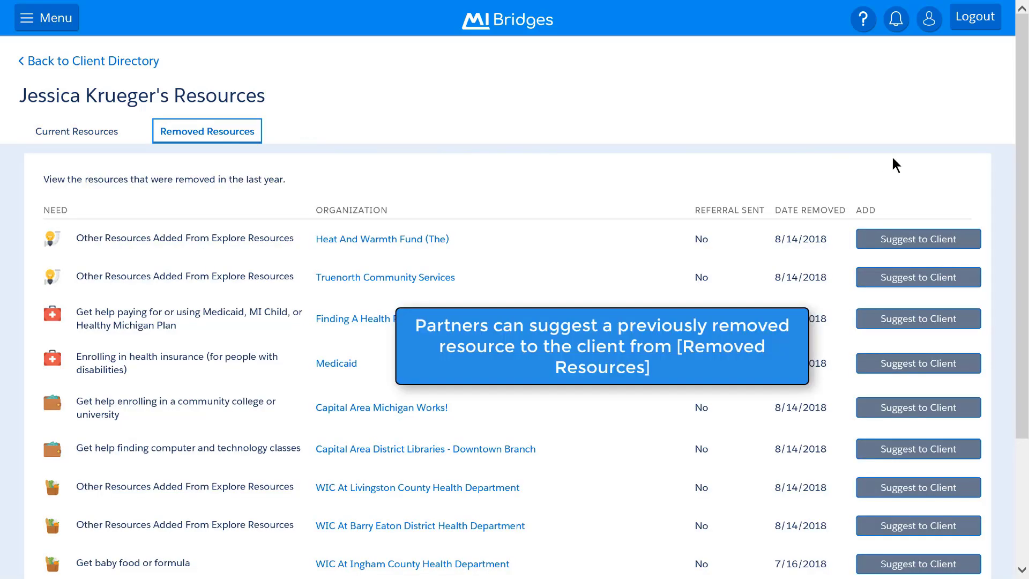
Suggest Heat And Warmth Fund (The) to the client again, then return to the Client Directory.
left_click_drag(1025, 155, 1023, 225)
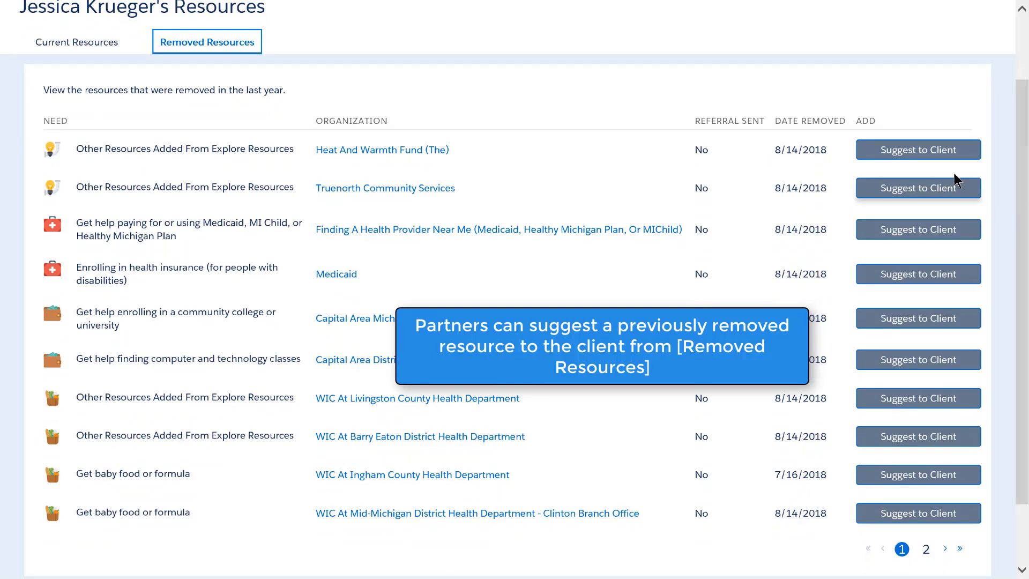
left_click(937, 154)
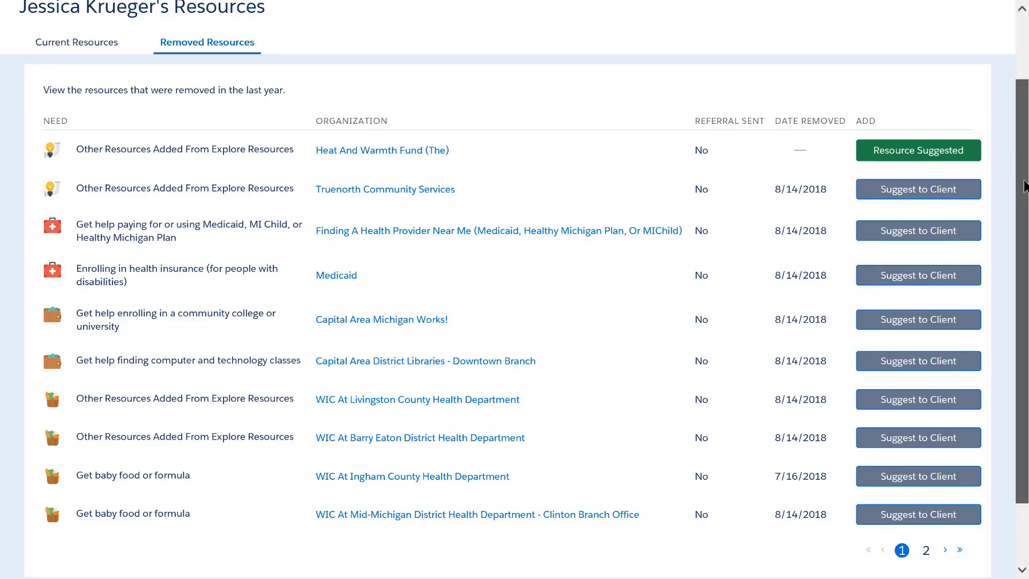
scroll(1024, 185, "up", 2)
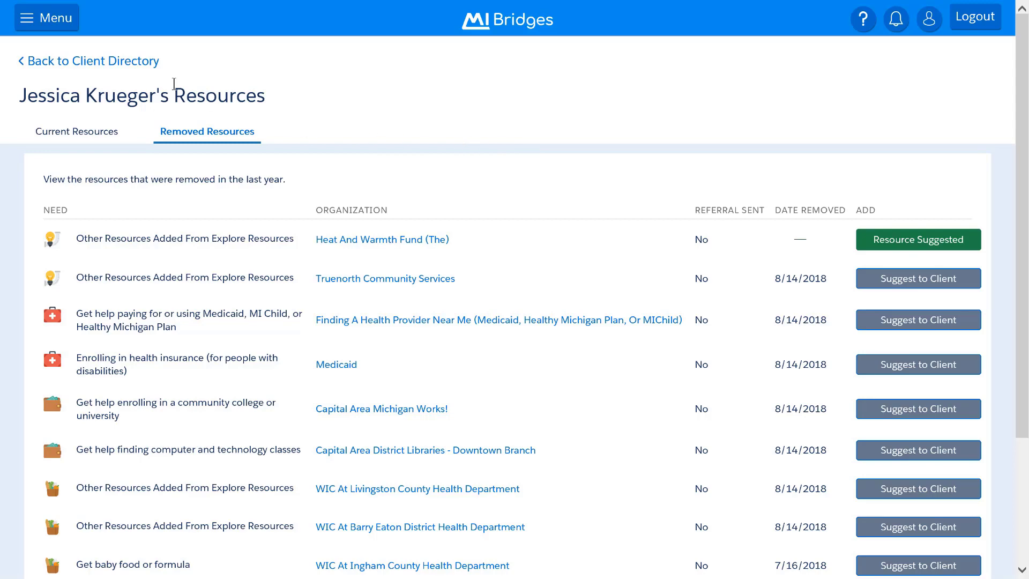
left_click(110, 65)
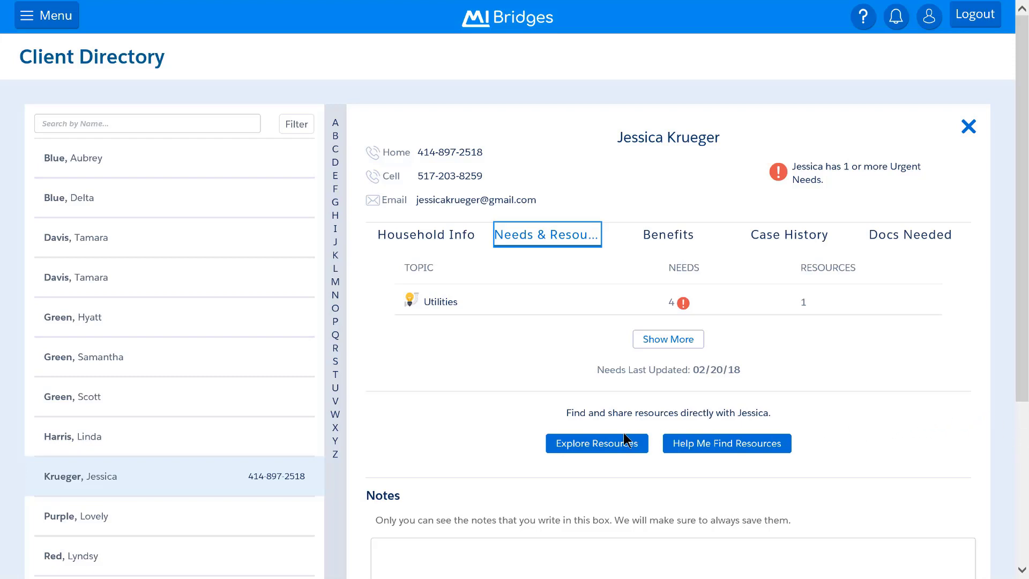
Start exploring resources for the client and expand the resource topic dropdown.
left_click(612, 448)
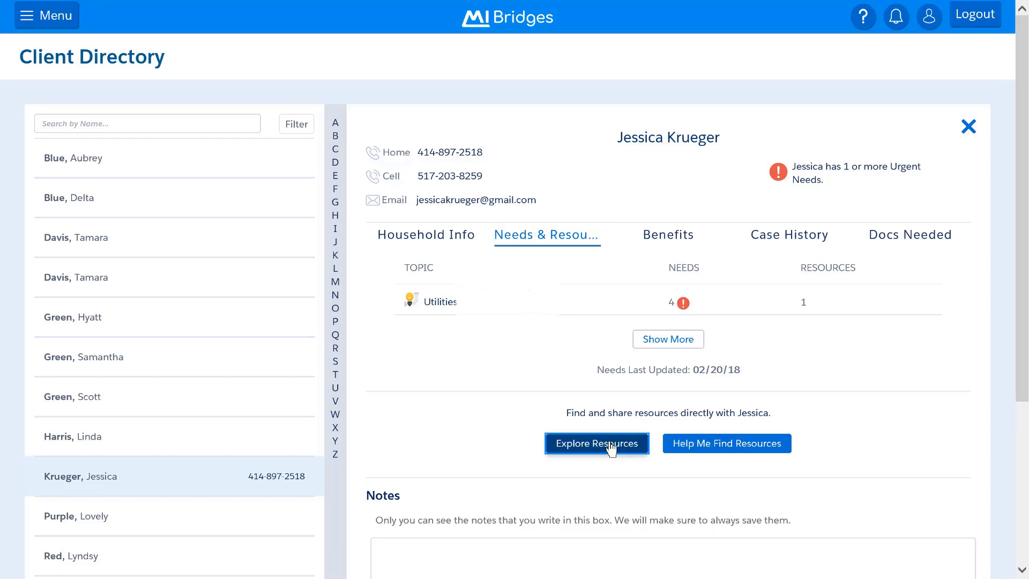
left_click(376, 130)
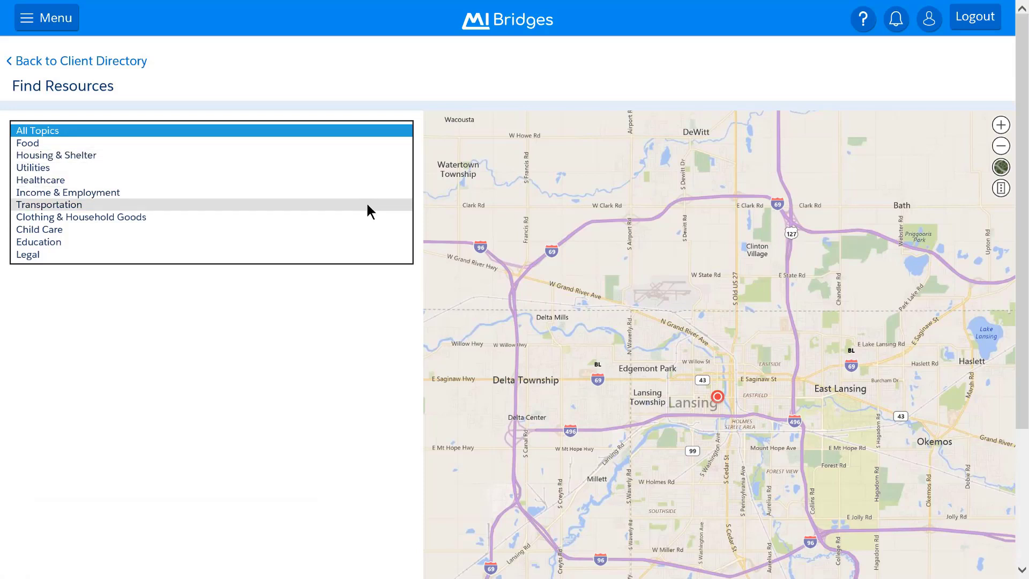
Search nearby resources under Utilities with subtopic Electric Service Payment Assistance.
left_click(373, 173)
left_click(377, 162)
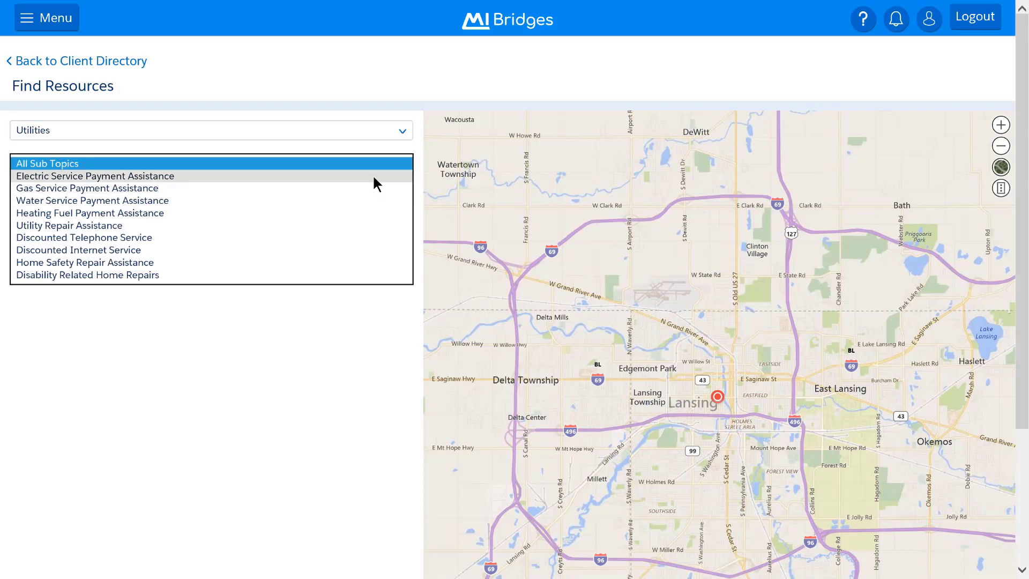
left_click(374, 178)
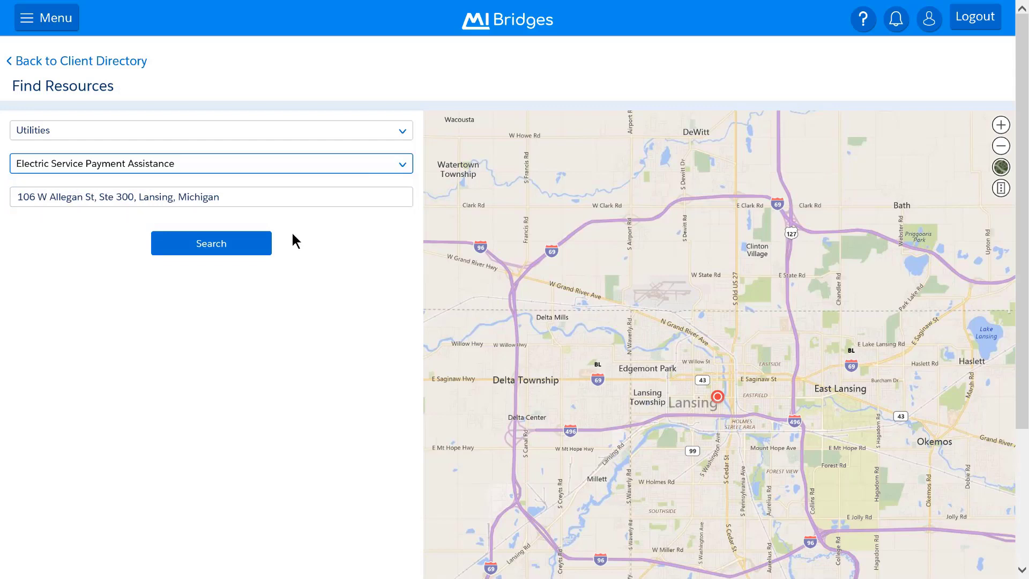
left_click(256, 244)
scroll(420, 528, "down", 3)
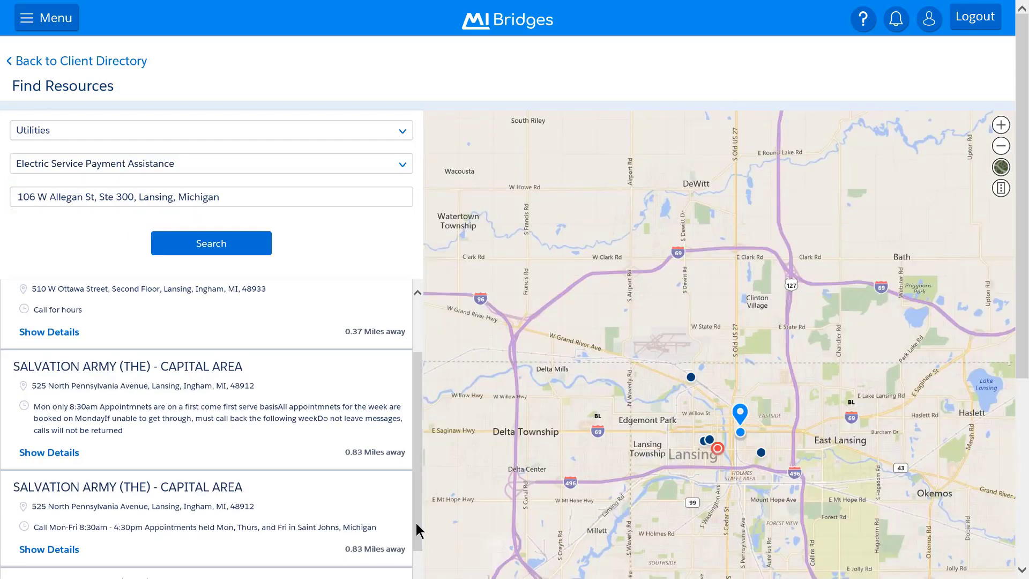
Review the Salvation Army (The) - Capital Area details and services, then send it to the client.
left_click(234, 416)
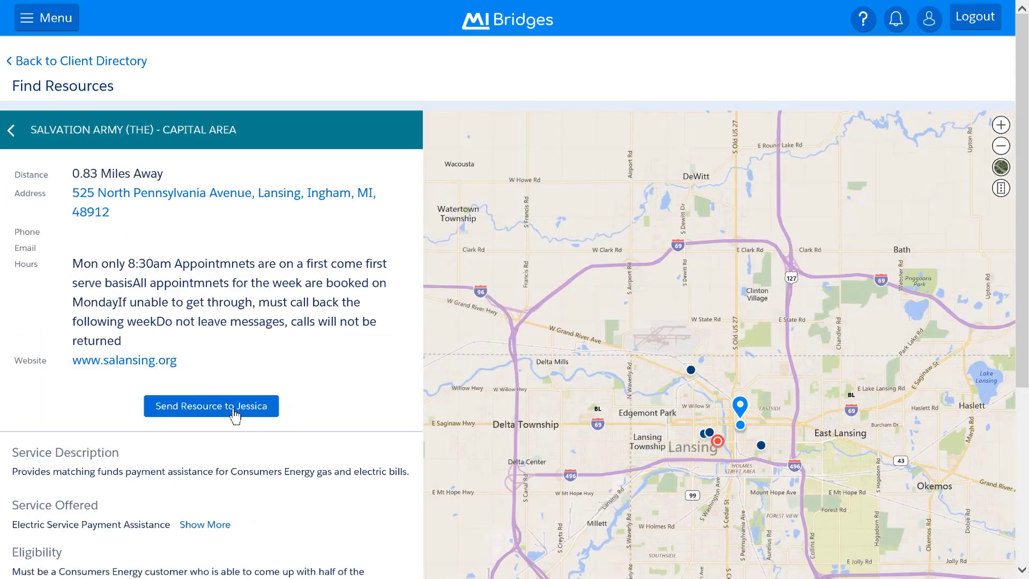
scroll(313, 378, "down", 5)
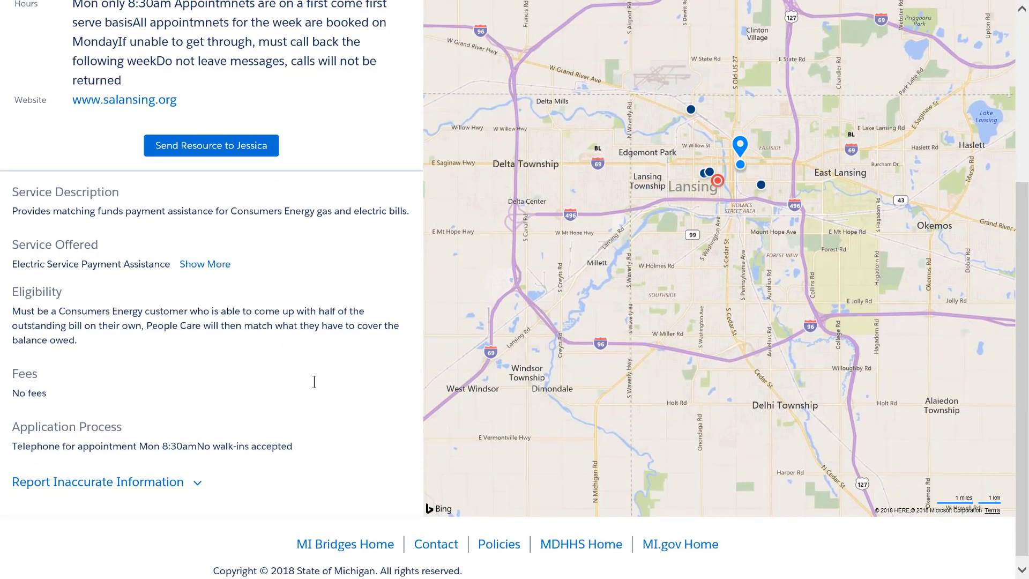
left_click(206, 263)
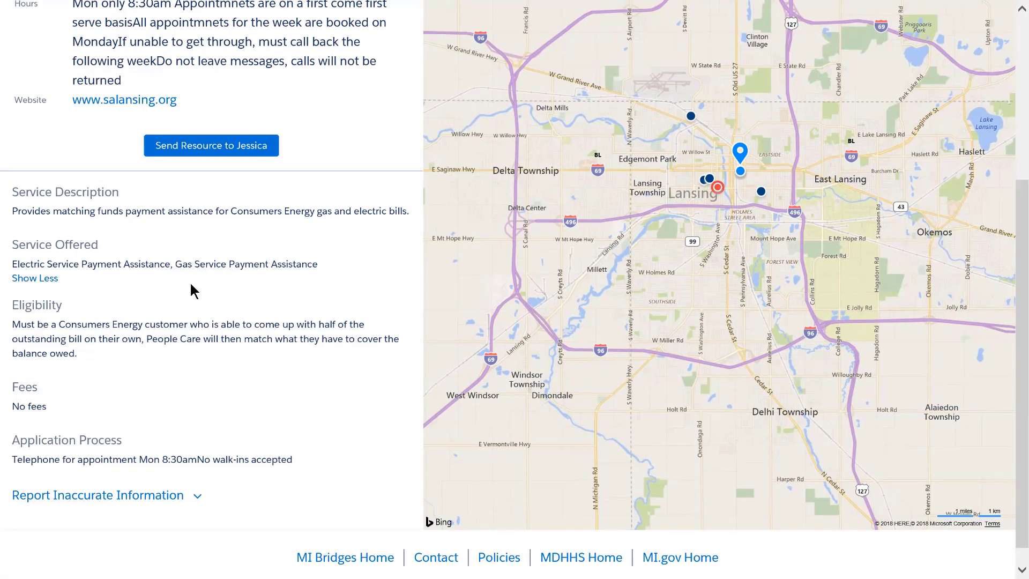
left_click(184, 497)
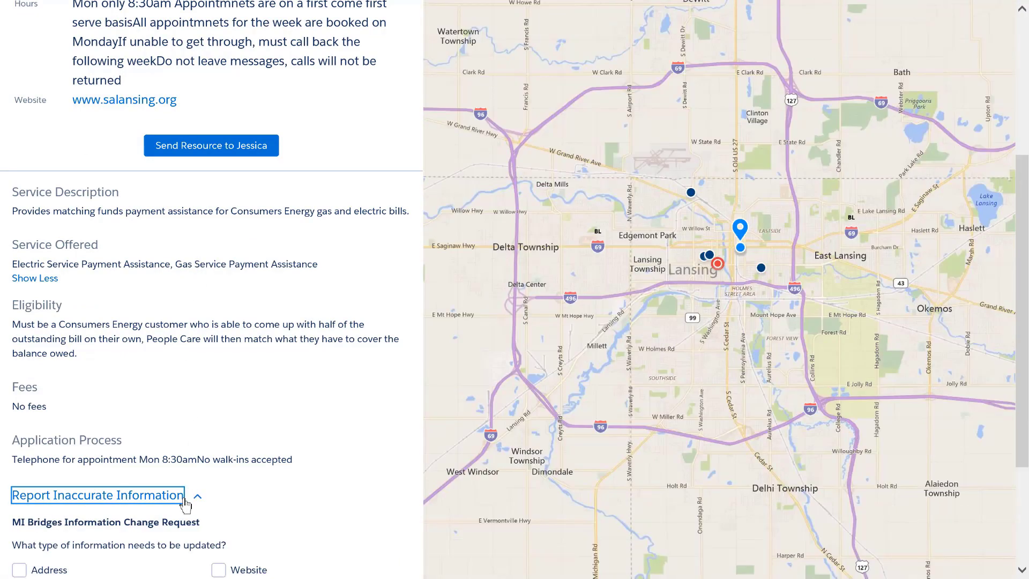
scroll(226, 478, "down", 2)
scroll(227, 483, "down", 3)
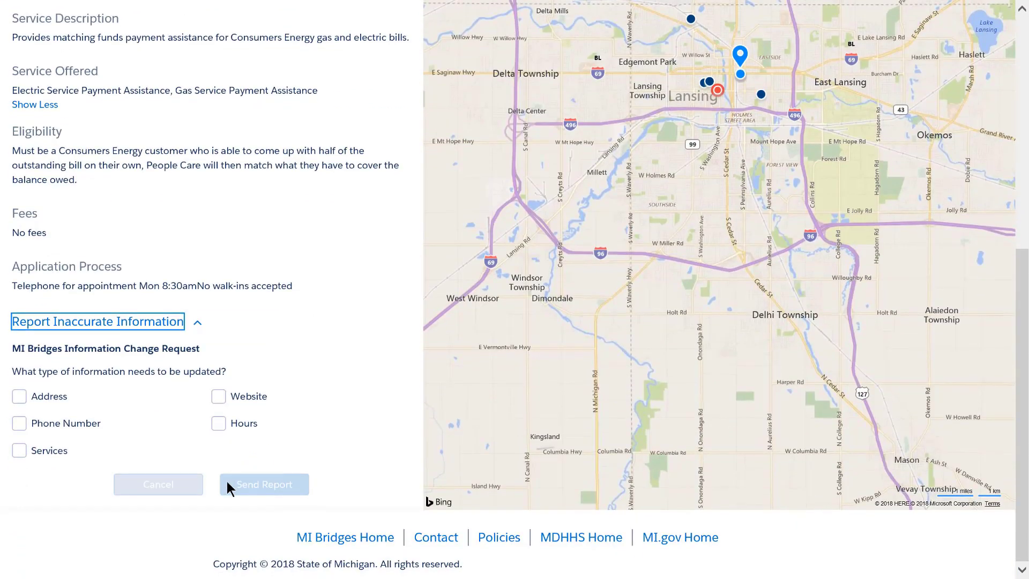
left_click(290, 436)
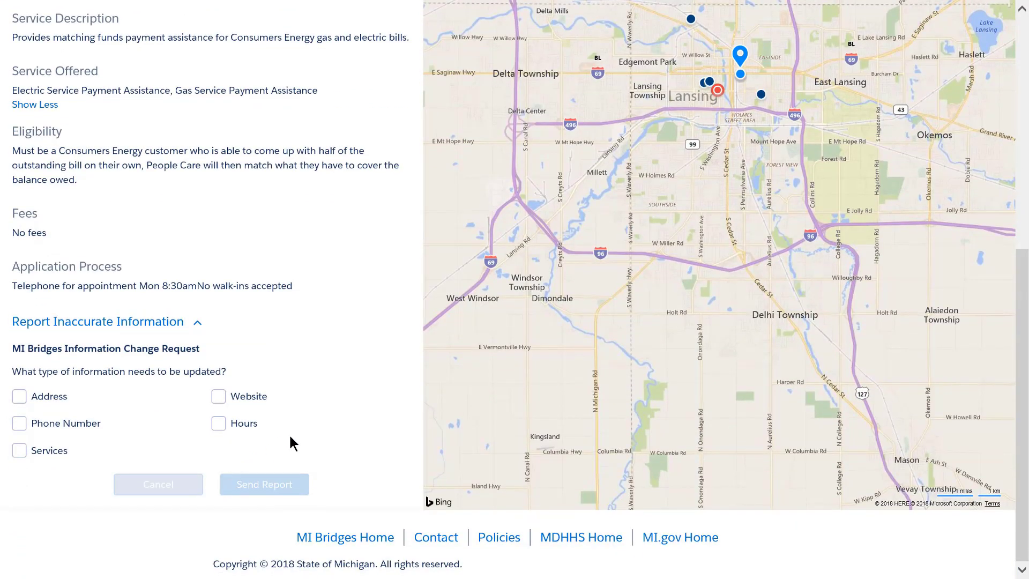
scroll(290, 437, "up", 10)
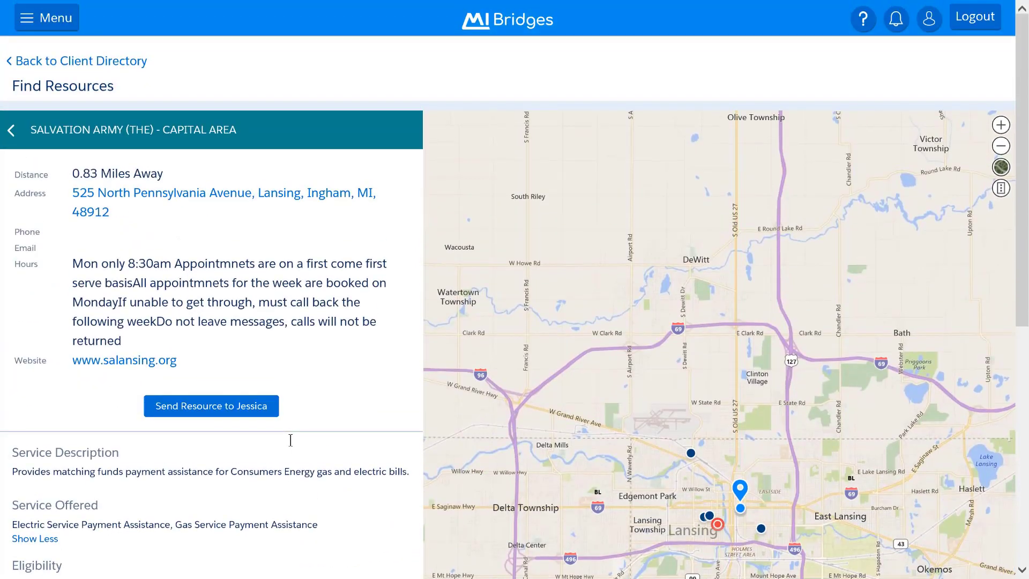
left_click(254, 417)
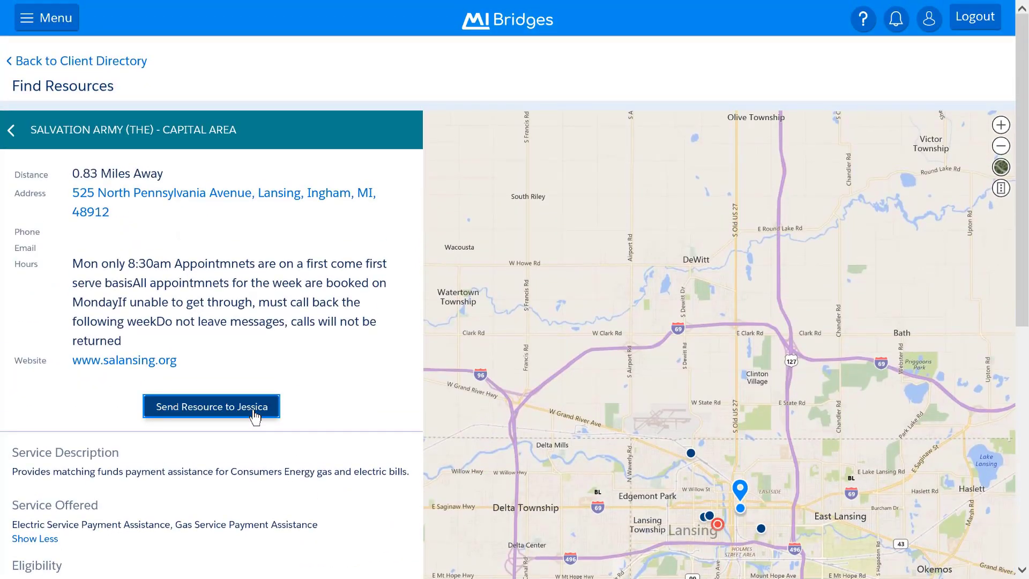